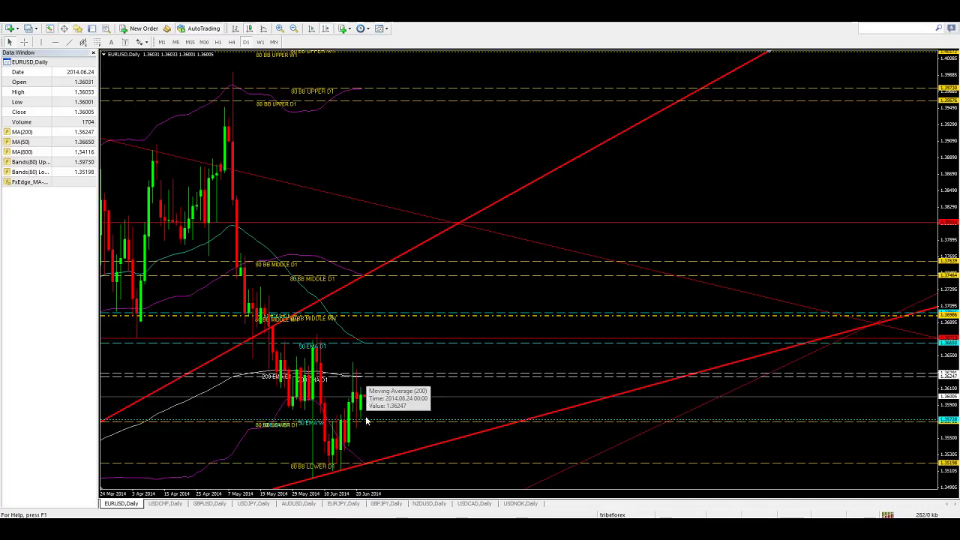
# - Look over the trendlines on the USDCHF daily chart, then move to the GBPUSD daily chart
pyautogui.click(165, 504)
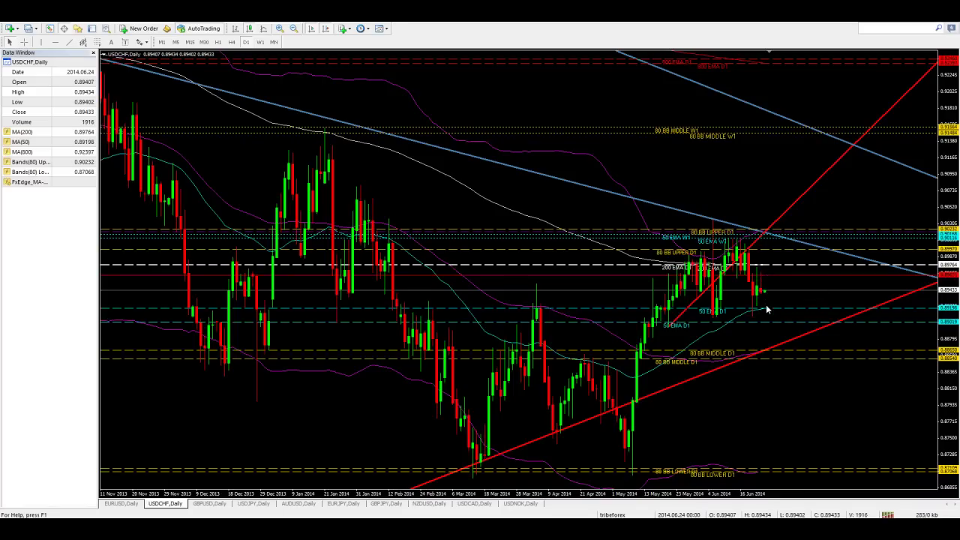
pyautogui.moveTo(766, 308)
pyautogui.moveTo(777, 270)
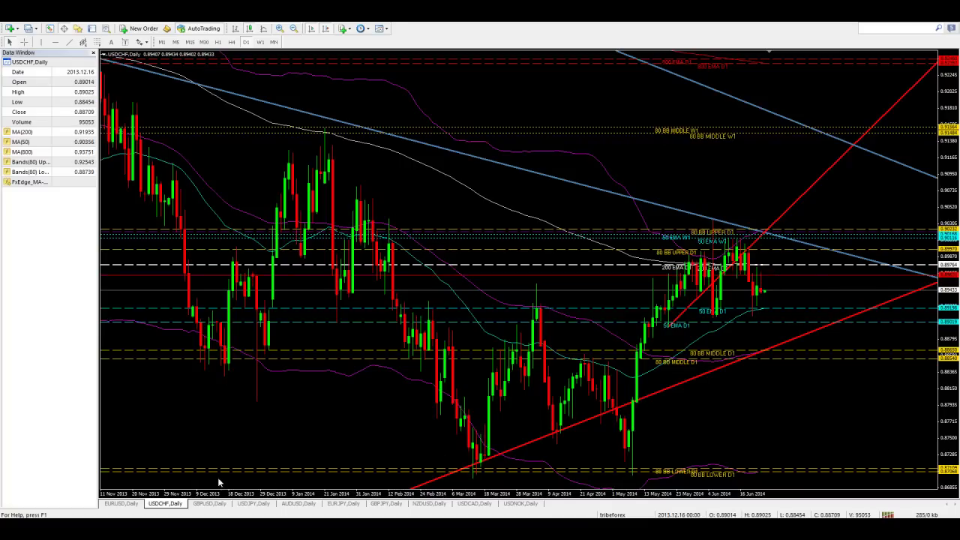
pyautogui.click(214, 503)
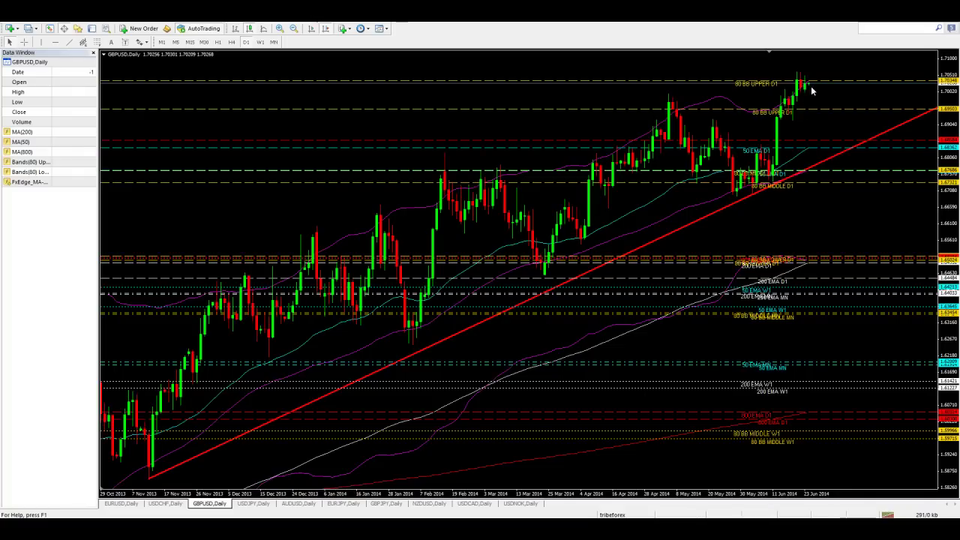
# - Mark the recent GBPUSD high with a yellow horizontal level at about 1.7053
pyautogui.moveTo(805, 84)
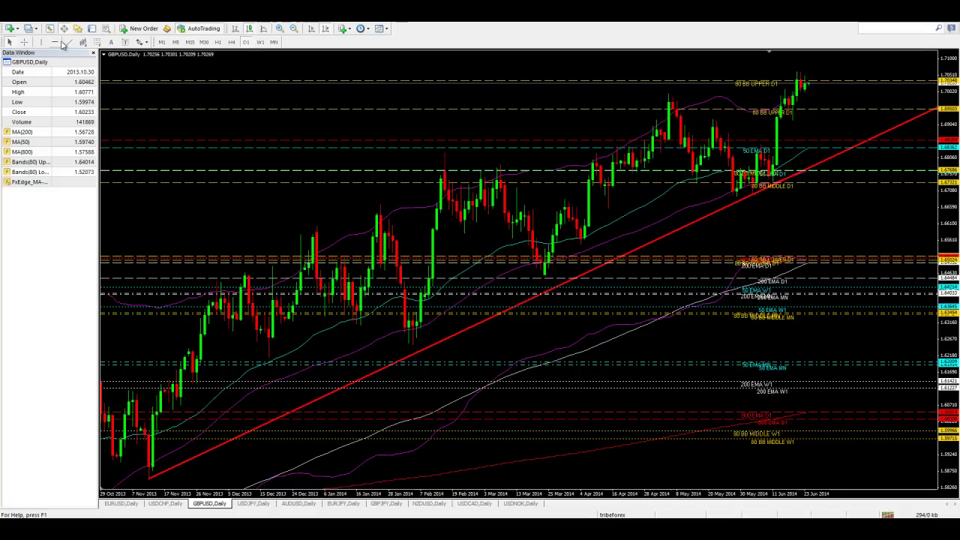
pyautogui.click(67, 43)
pyautogui.click(797, 72)
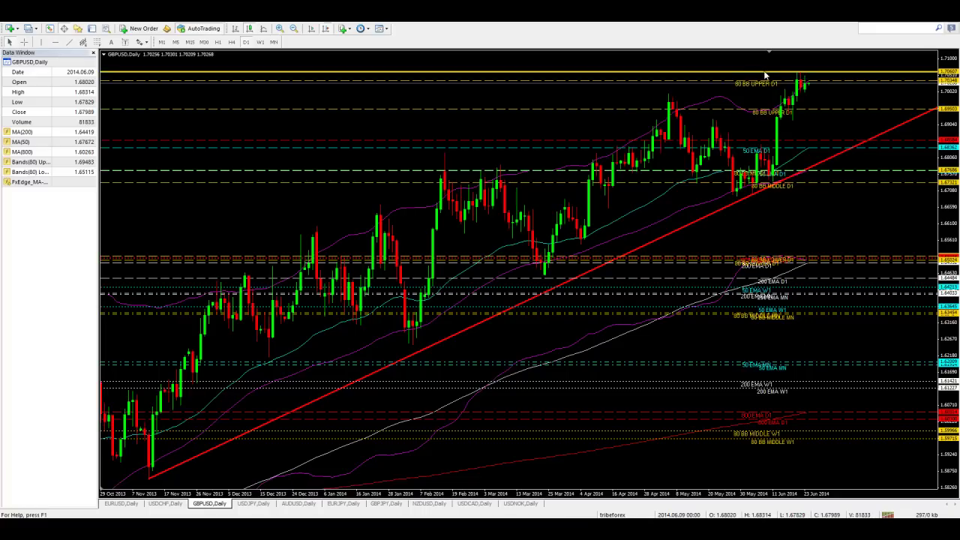
pyautogui.moveTo(763, 71); pyautogui.dragTo(763, 72)
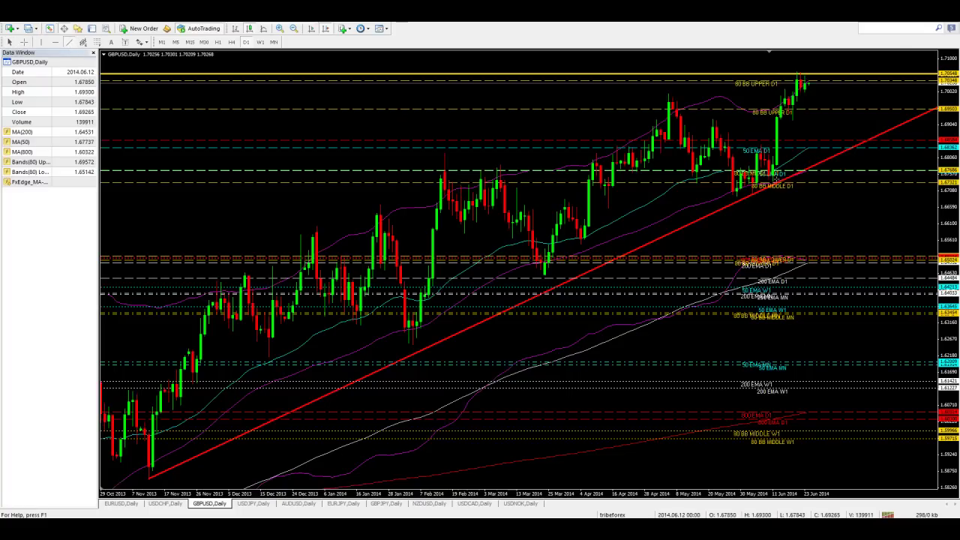
# - Draw a blue trendline under the latest rally and adjust its slope to about 1.7028
pyautogui.moveTo(778, 169); pyautogui.dragTo(802, 116)
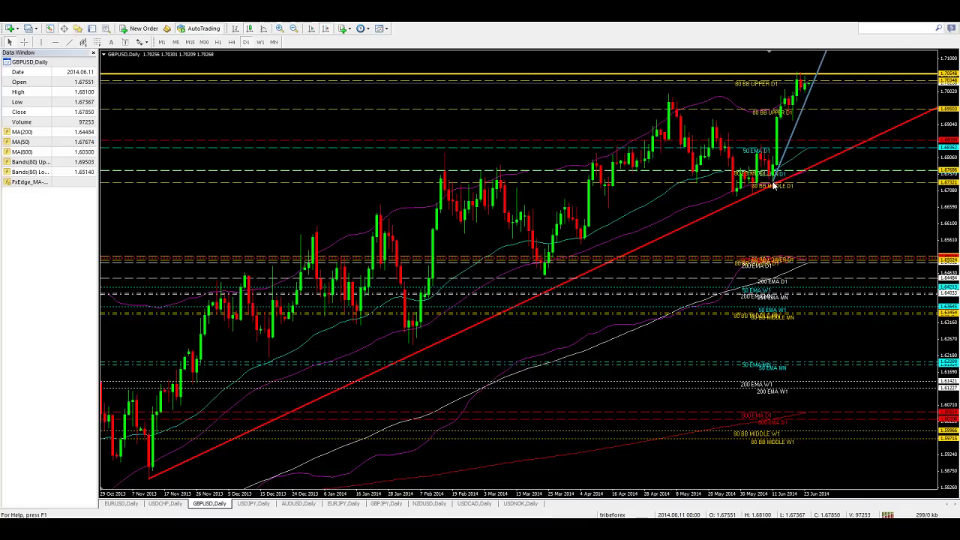
pyautogui.moveTo(773, 185); pyautogui.dragTo(811, 91)
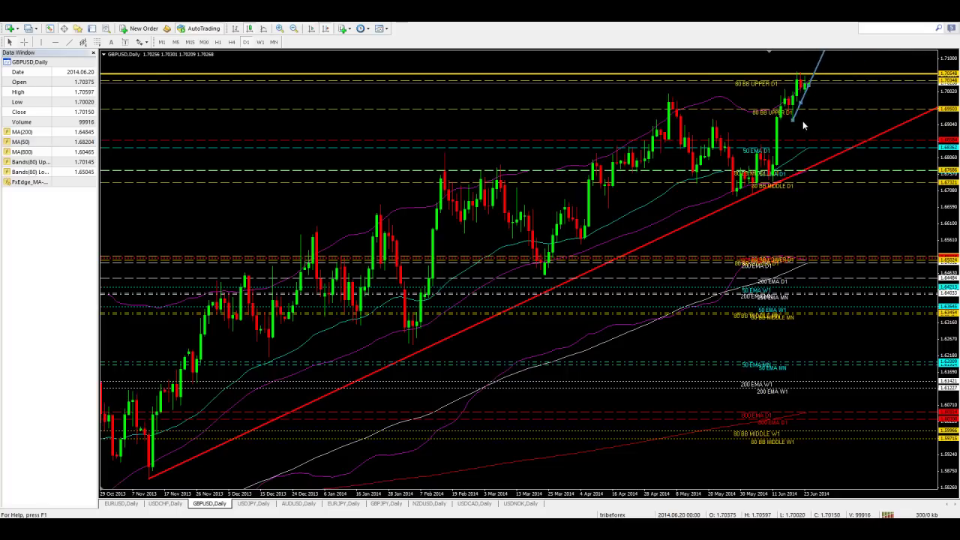
pyautogui.moveTo(792, 117); pyautogui.dragTo(792, 113)
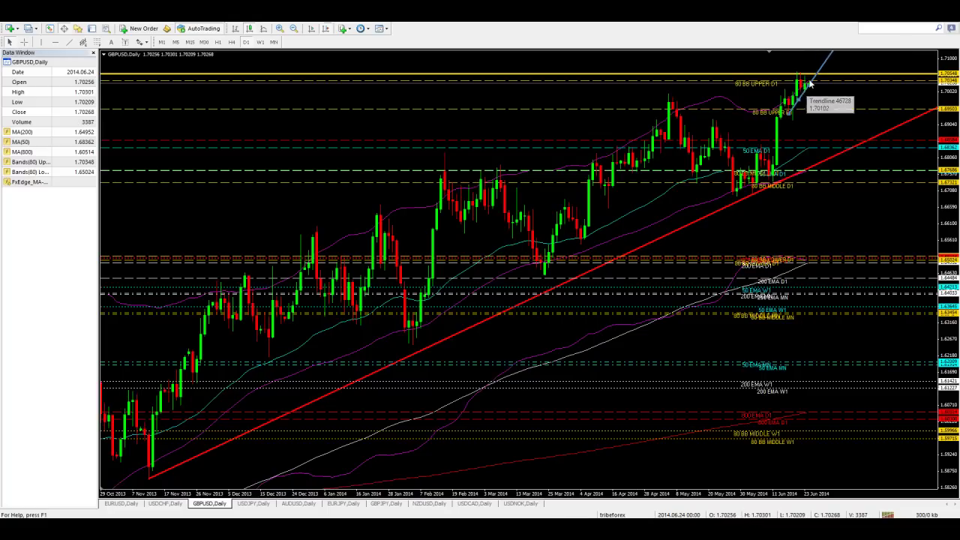
pyautogui.moveTo(807, 92); pyautogui.dragTo(808, 96)
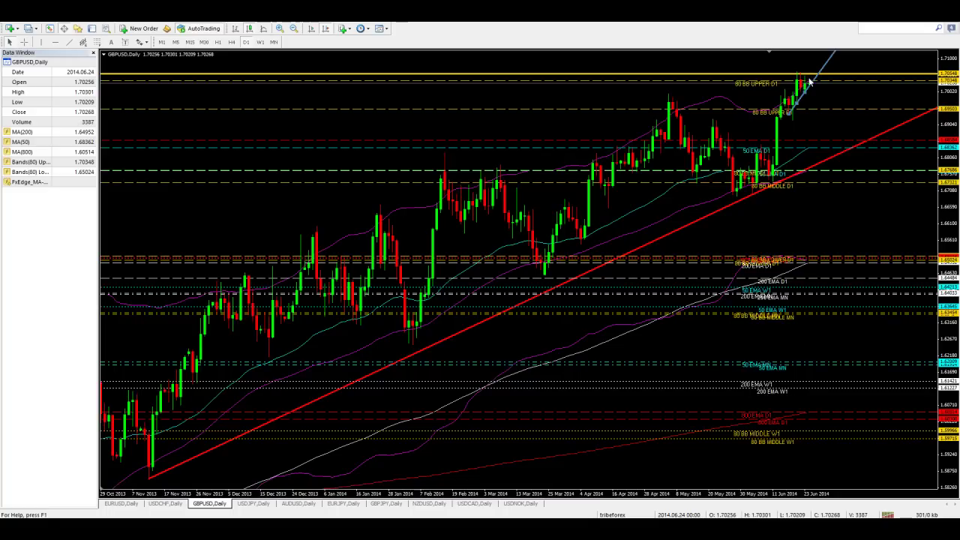
pyautogui.moveTo(810, 84)
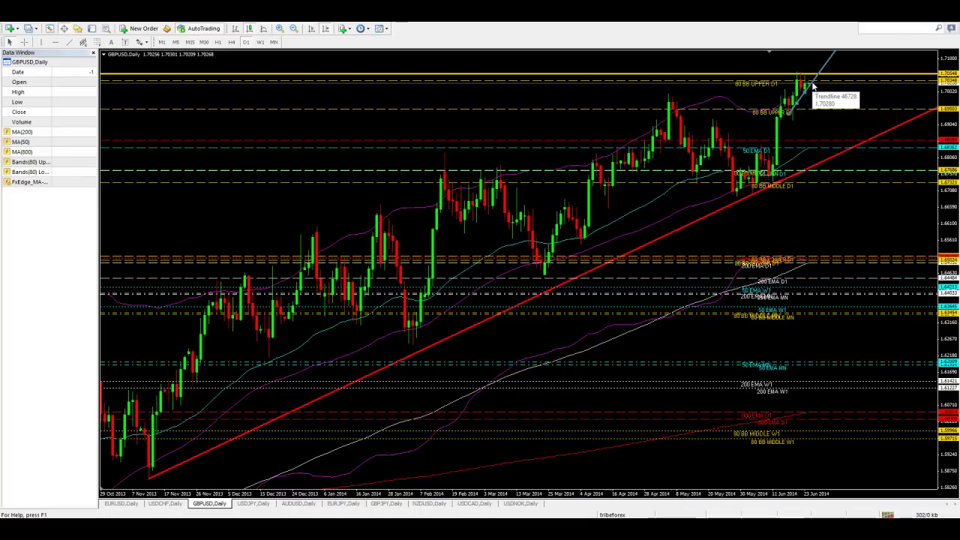
# - Delete the steeper blue trendline, then pass through USDJPY and USDCHF back to GBPUSD daily
pyautogui.press('Delete')
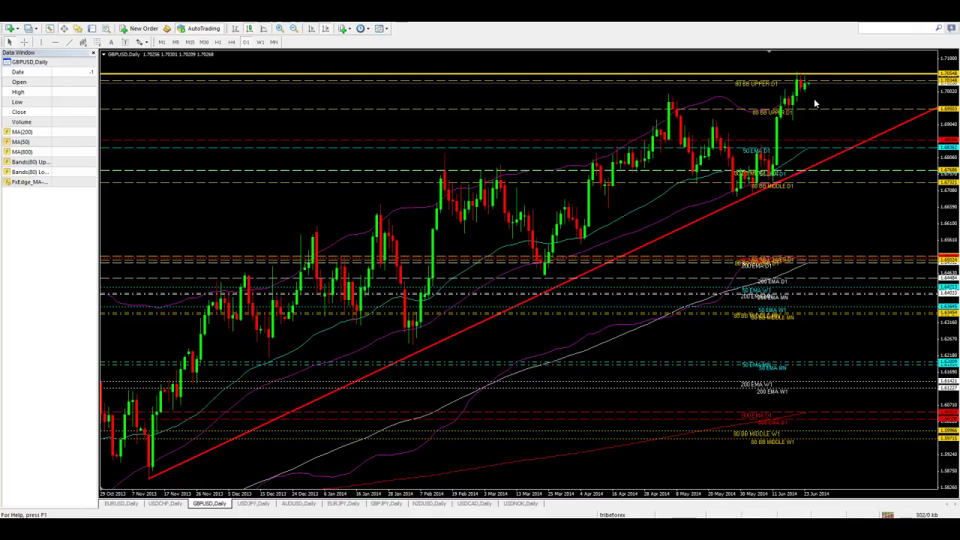
pyautogui.click(256, 505)
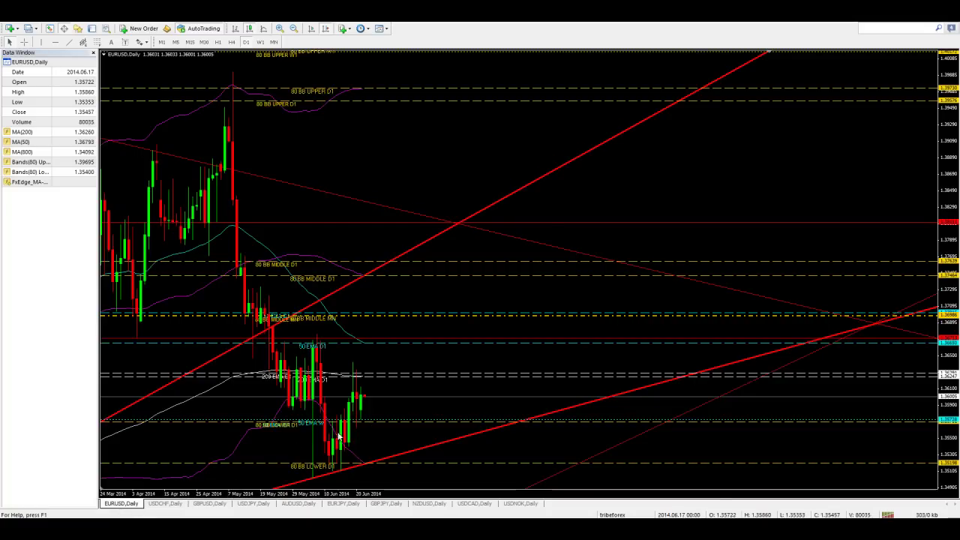
pyautogui.click(180, 505)
pyautogui.click(207, 507)
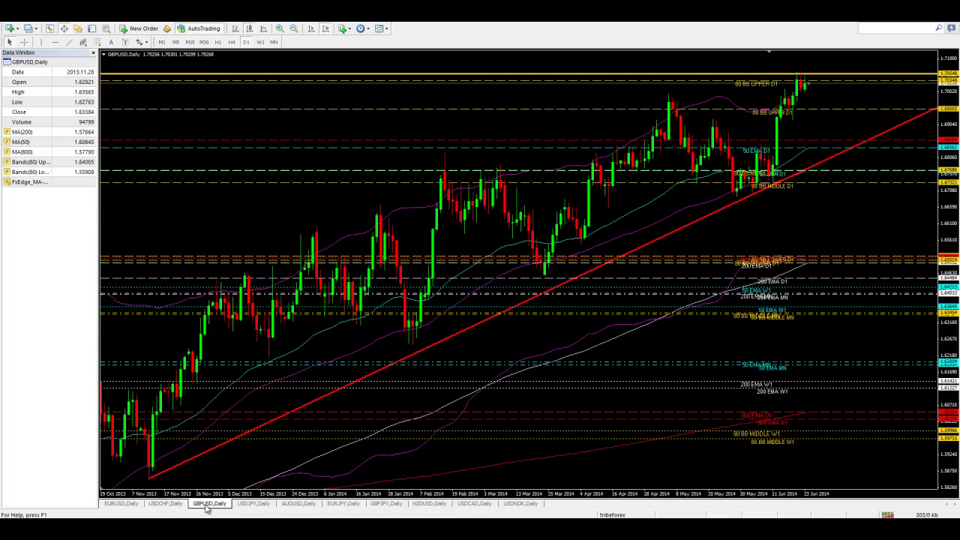
# - On the USDJPY daily chart, lower the blue trendline's right end to flatten it
pyautogui.click(253, 505)
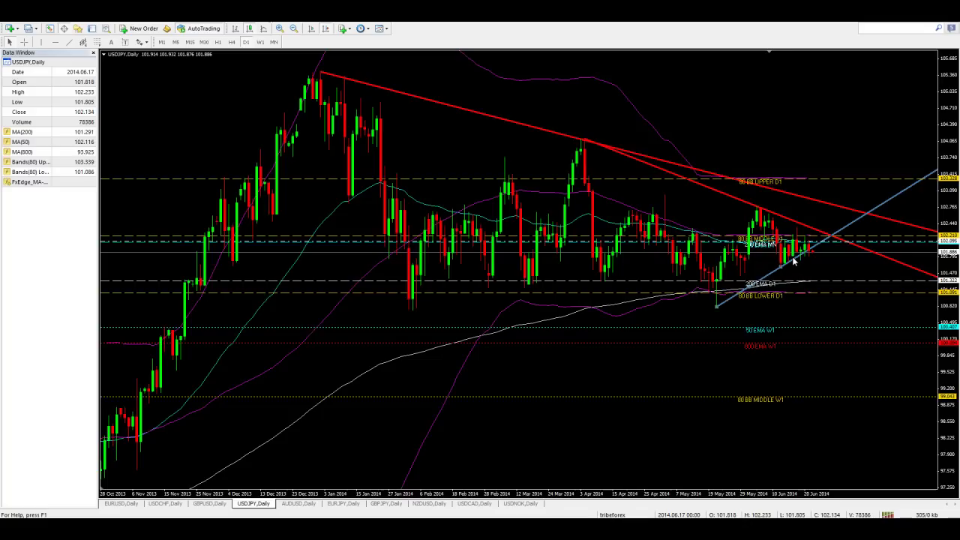
pyautogui.moveTo(781, 267); pyautogui.dragTo(802, 266)
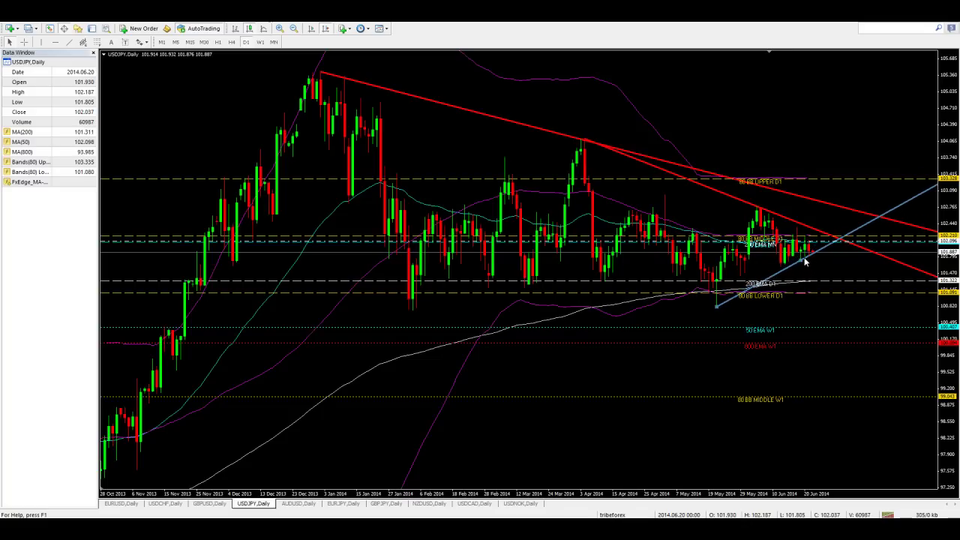
pyautogui.moveTo(814, 256)
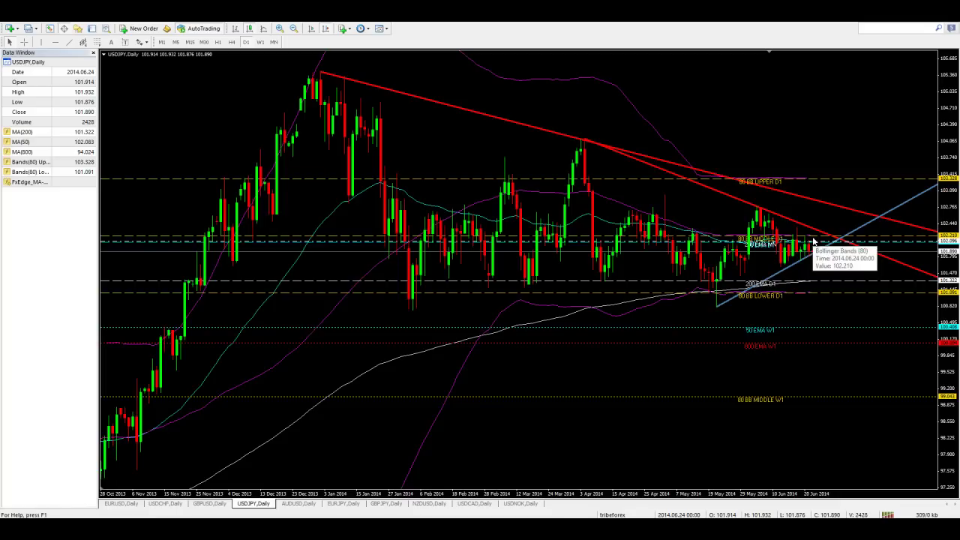
# - Show the AUDUSD daily chart and check price against the descending blue trendline near 0.9421
pyautogui.click(300, 503)
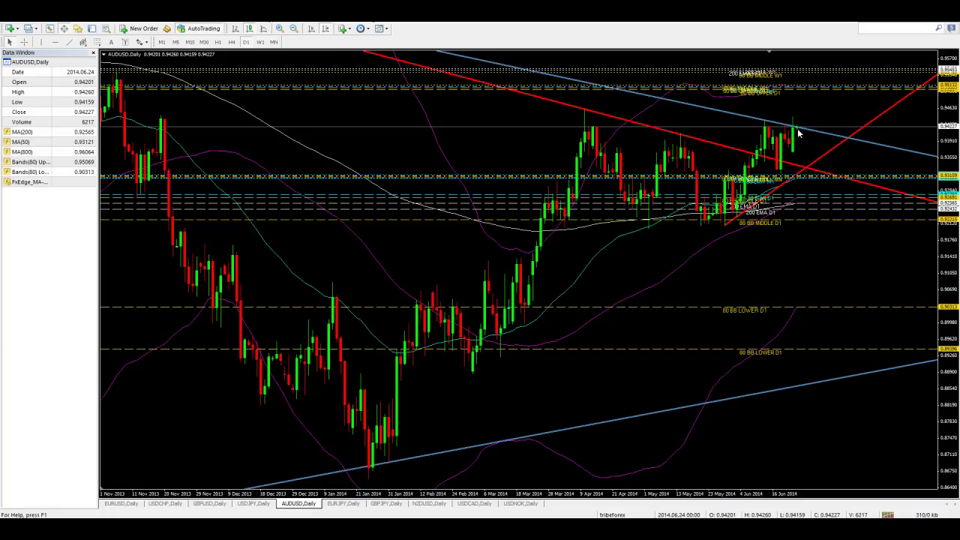
pyautogui.moveTo(797, 129)
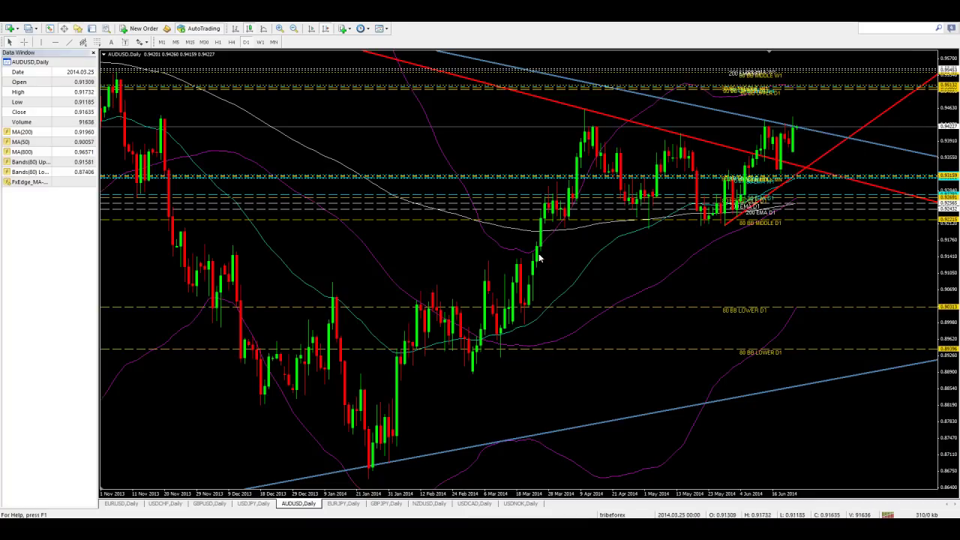
# - Show the EURJPY daily chart and check price against the rising blue trendline near 138.975
pyautogui.click(346, 504)
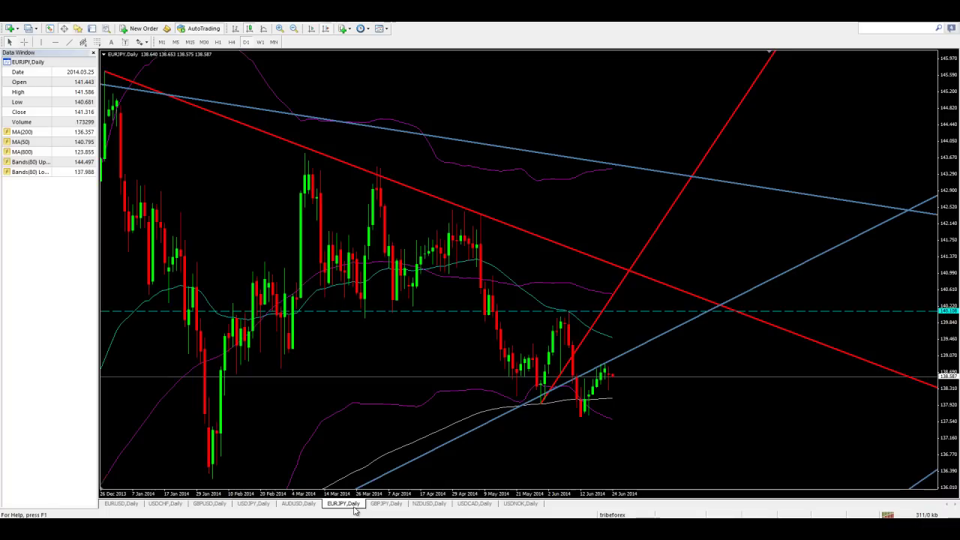
pyautogui.moveTo(616, 379)
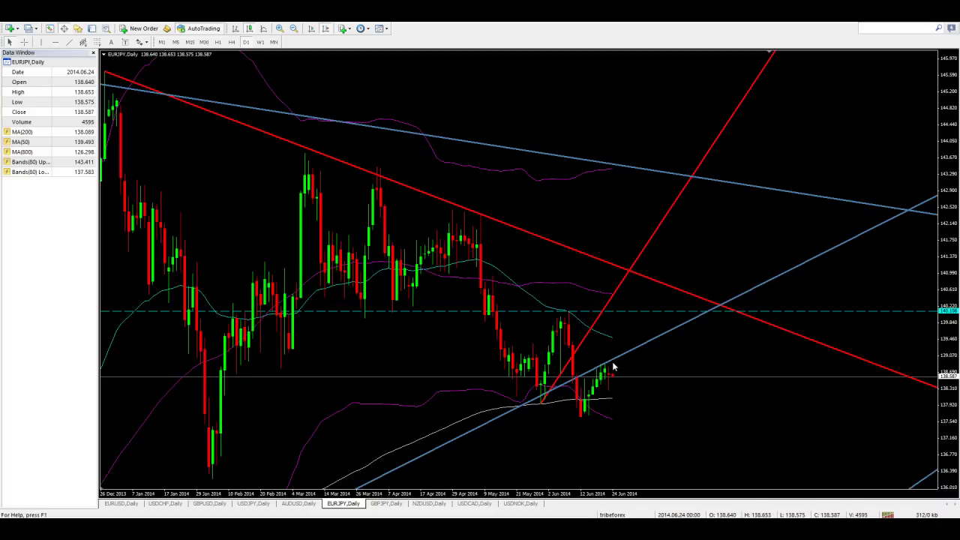
# - Switch to the GBPJPY daily chart to inspect its trendlines and levels
pyautogui.click(386, 503)
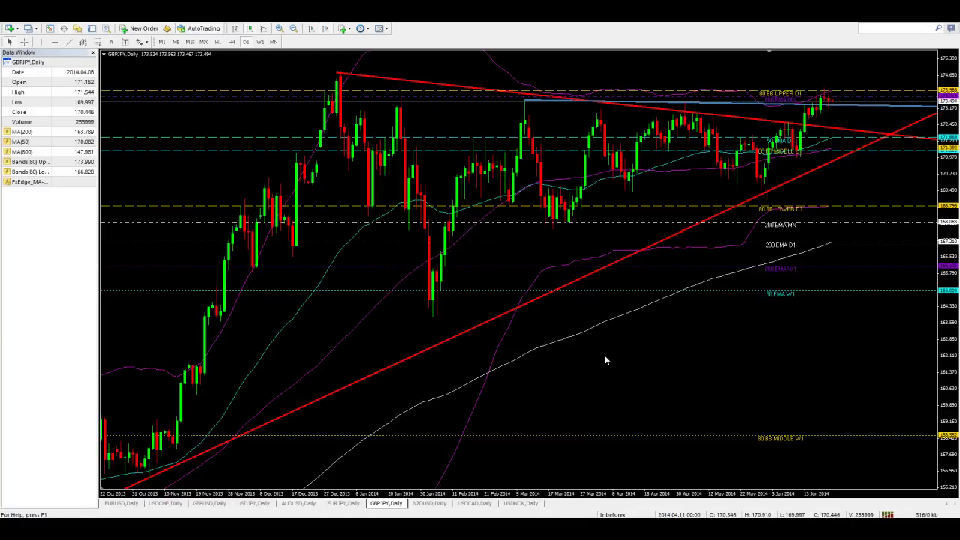
# - Inspect the NZDUSD daily chart's lines, then switch to the USDCAD daily chart
pyautogui.click(442, 506)
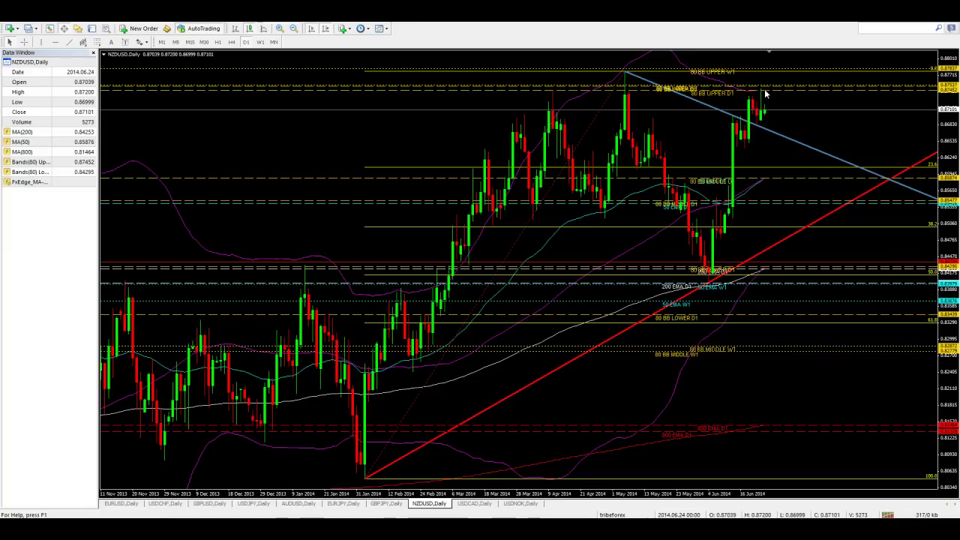
pyautogui.moveTo(765, 93)
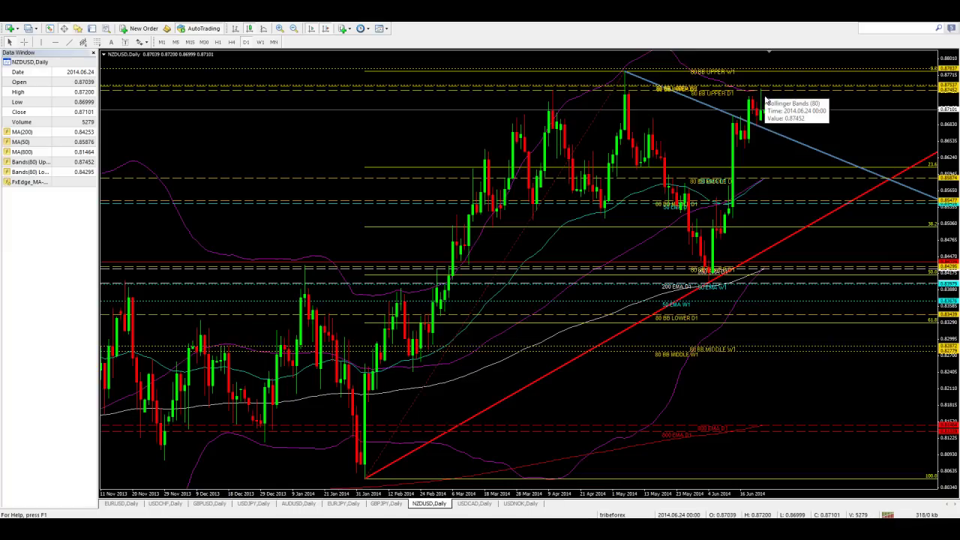
pyautogui.moveTo(766, 132)
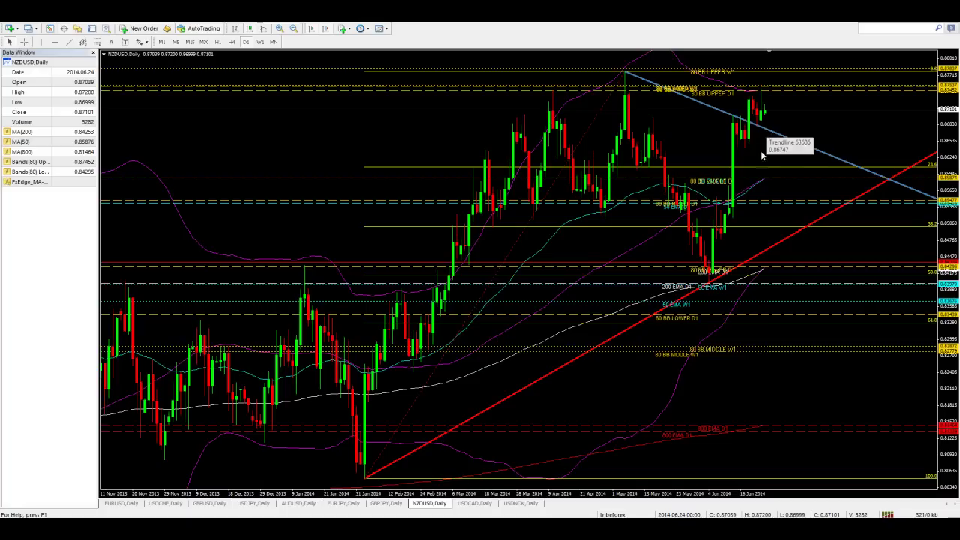
pyautogui.click(477, 506)
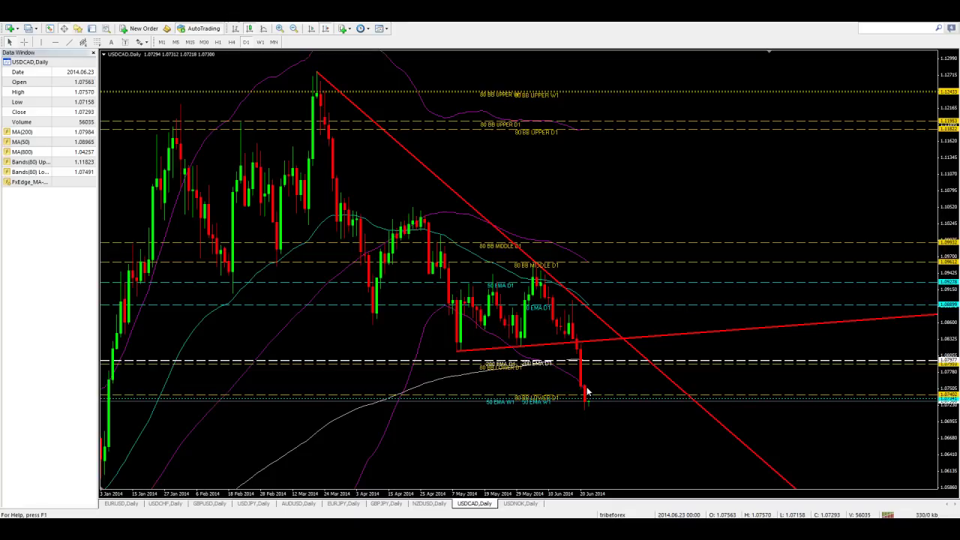
# - Stop briefly on the USDNOK daily chart, then return to the EURUSD daily chart
pyautogui.moveTo(585, 391)
pyautogui.click(519, 504)
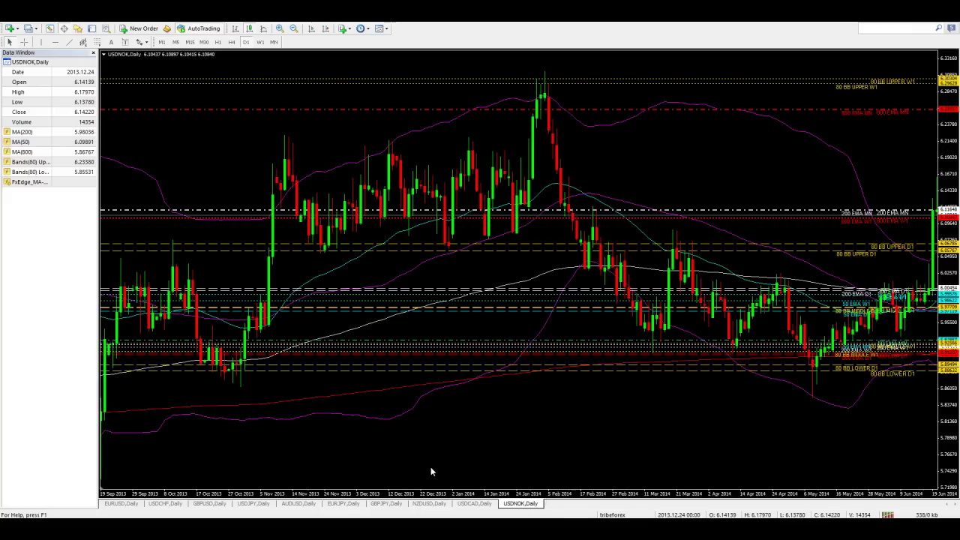
pyautogui.click(118, 504)
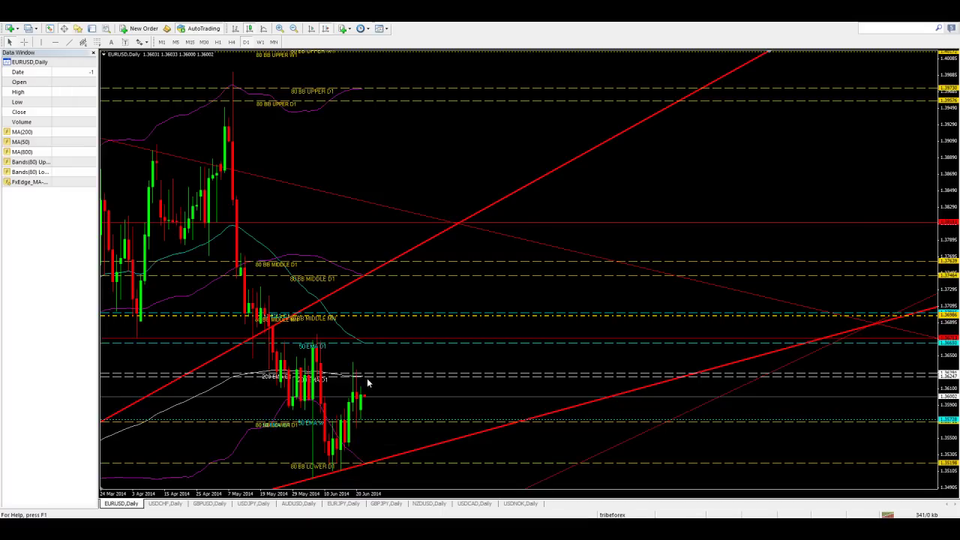
# - Step through the USDCHF, GBPUSD, USDJPY and AUDUSD daily charts, stopping on EURJPY daily
pyautogui.click(169, 503)
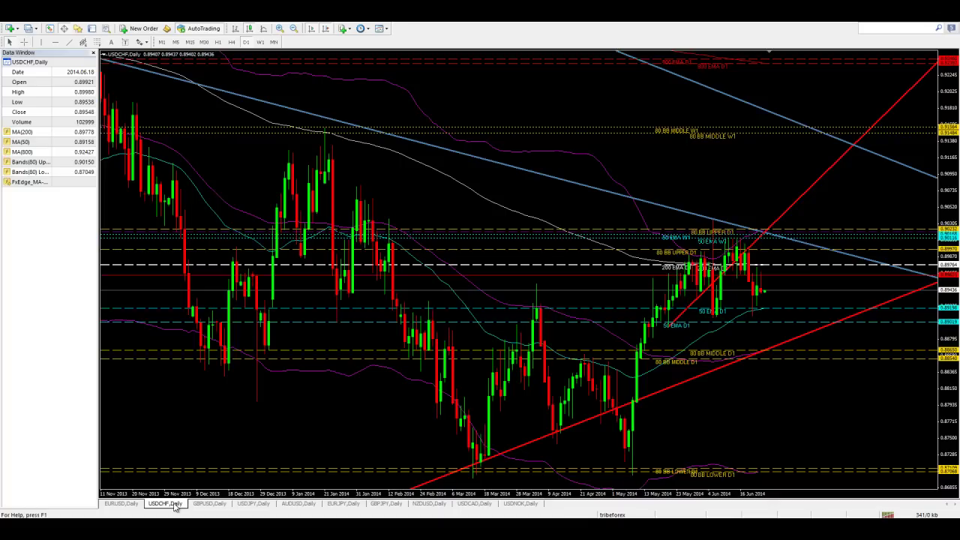
pyautogui.moveTo(767, 270)
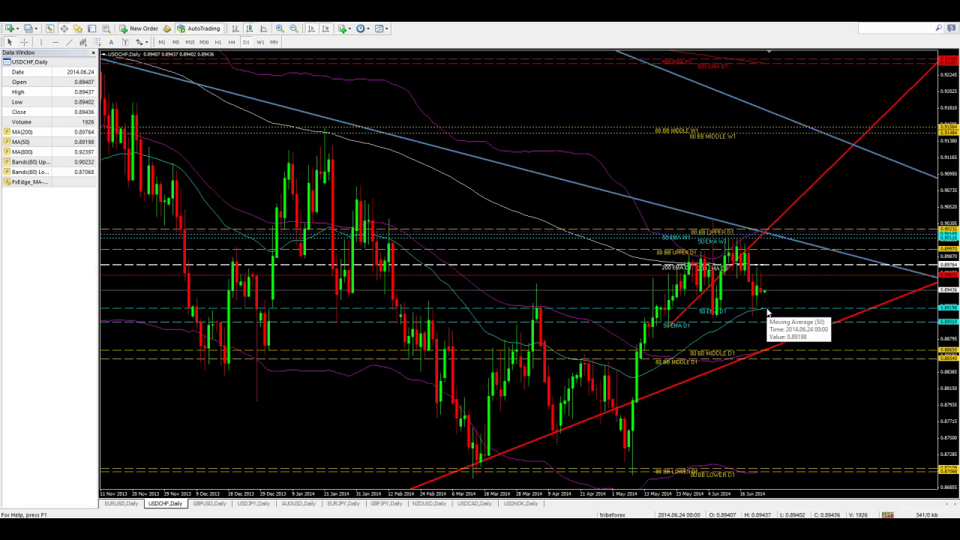
pyautogui.click(207, 504)
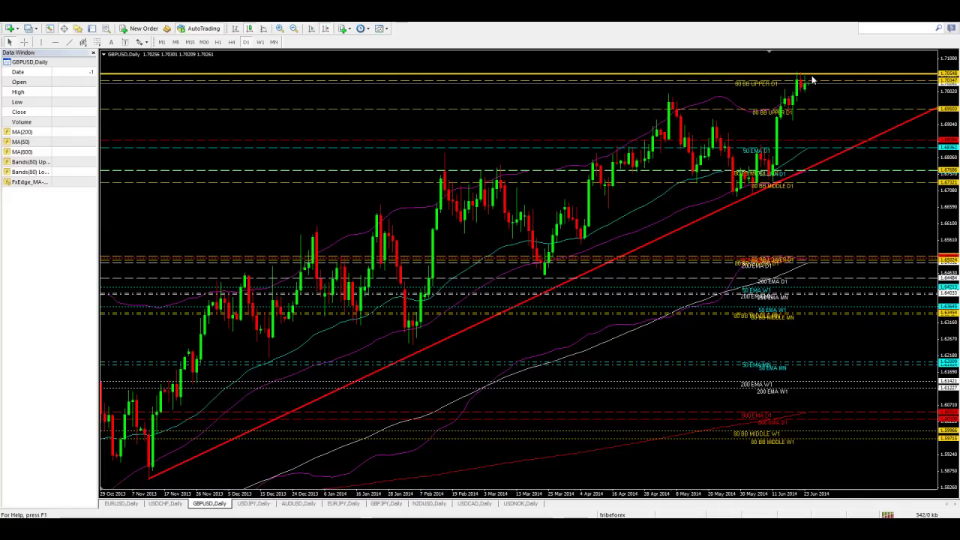
pyautogui.click(262, 505)
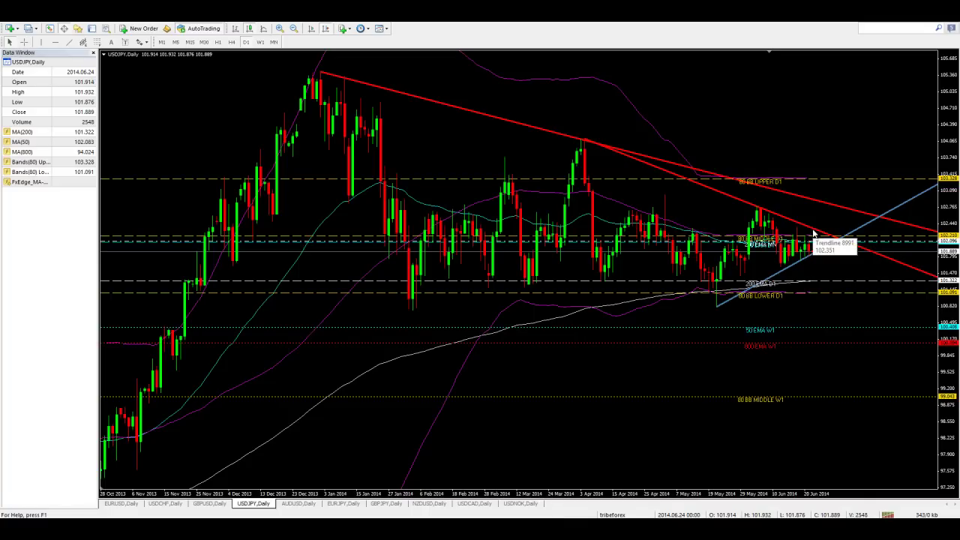
pyautogui.click(300, 503)
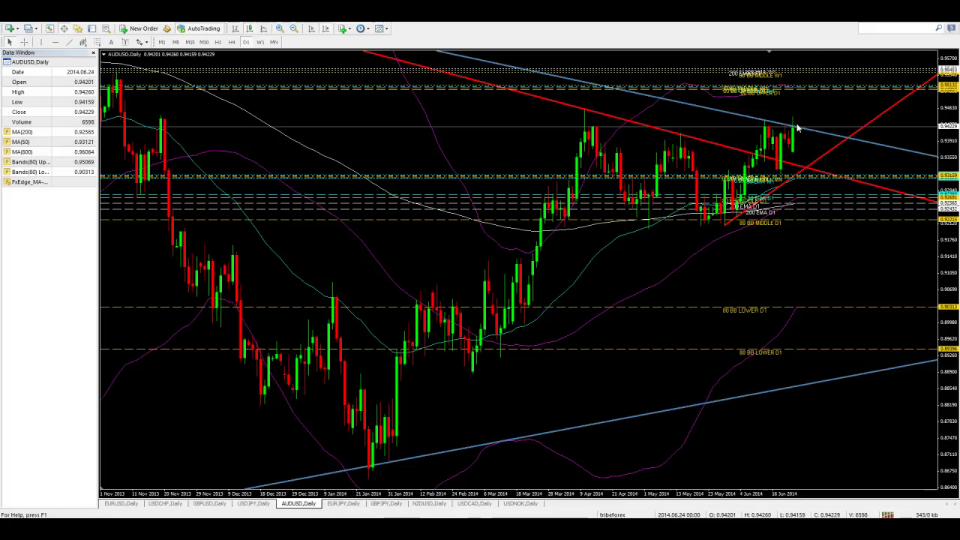
pyautogui.moveTo(798, 129)
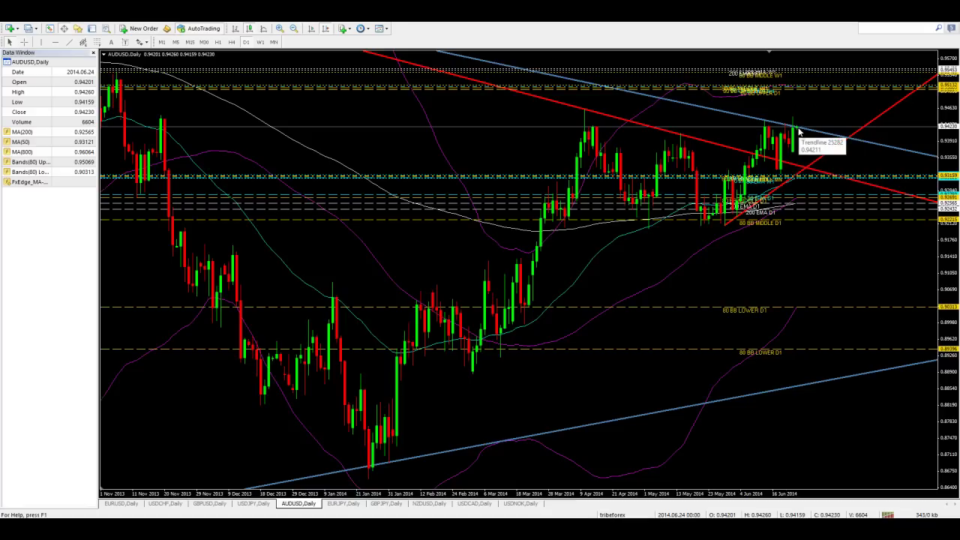
pyautogui.click(343, 504)
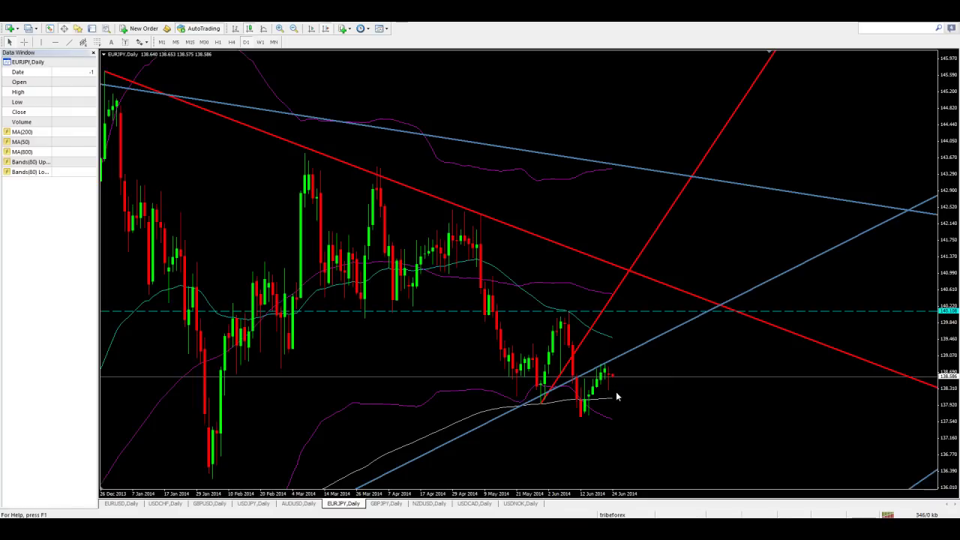
# - Flip between the GBPJPY and EURJPY daily charts, finishing on the NZDUSD daily chart
pyautogui.click(398, 504)
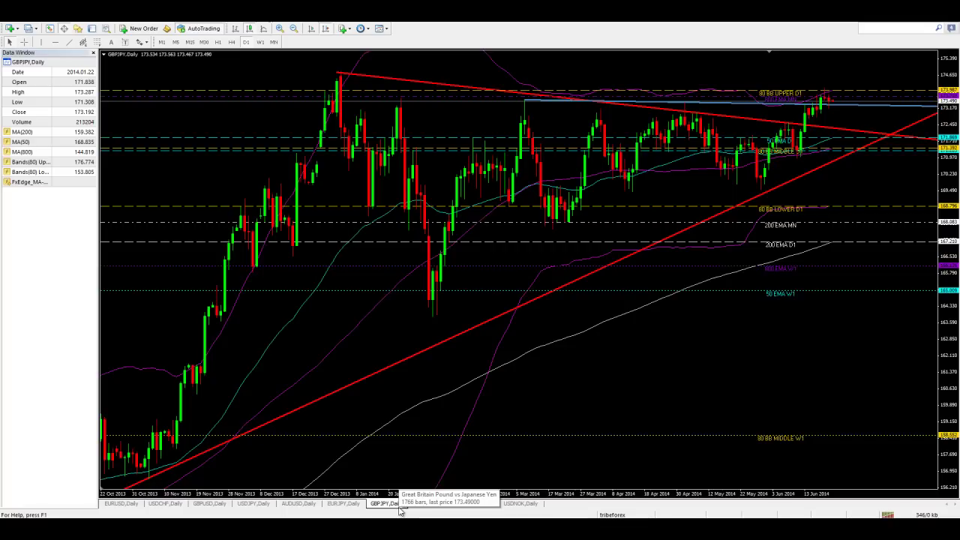
pyautogui.click(343, 503)
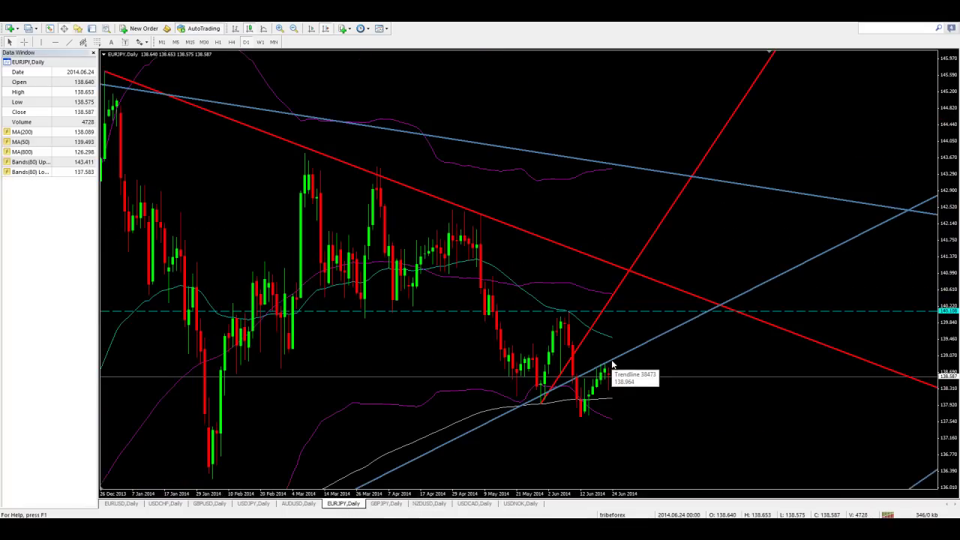
pyautogui.click(399, 503)
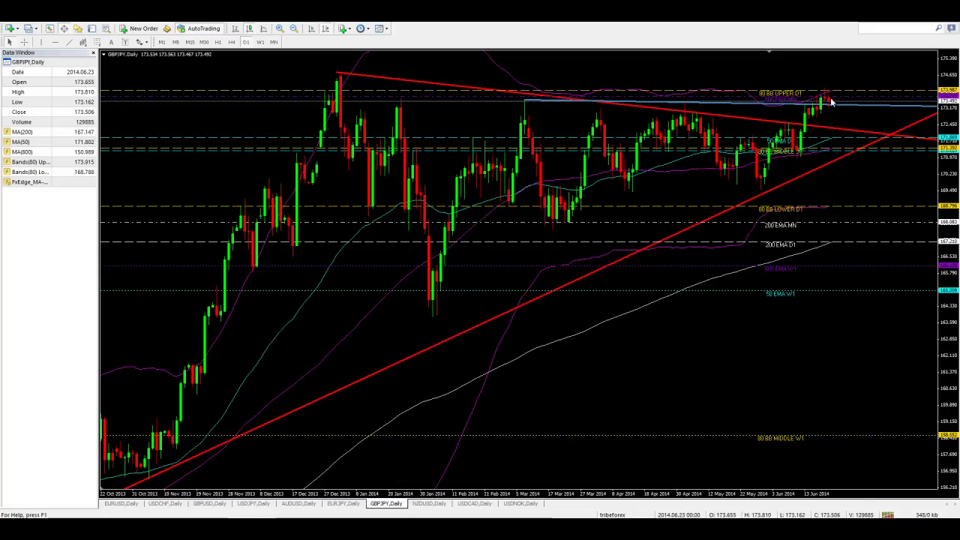
pyautogui.moveTo(834, 95)
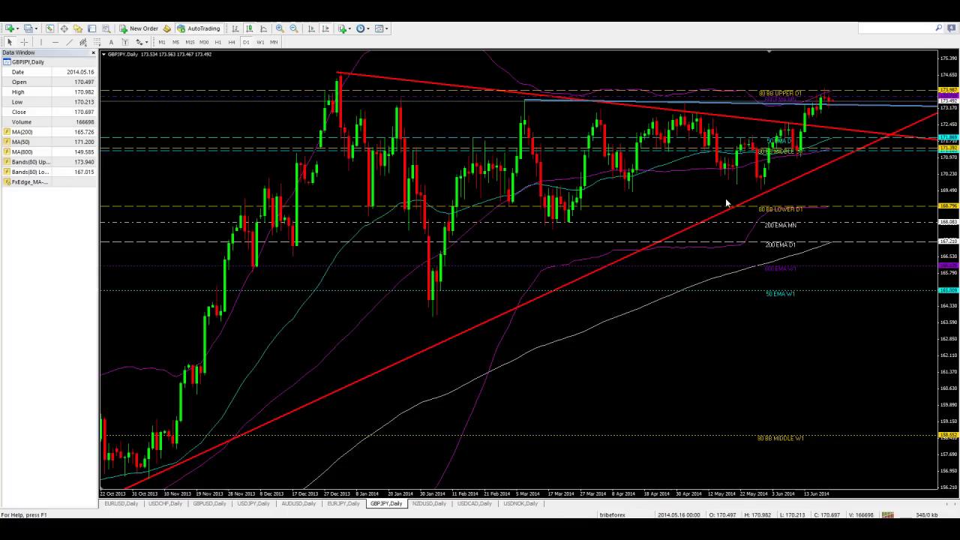
pyautogui.click(429, 504)
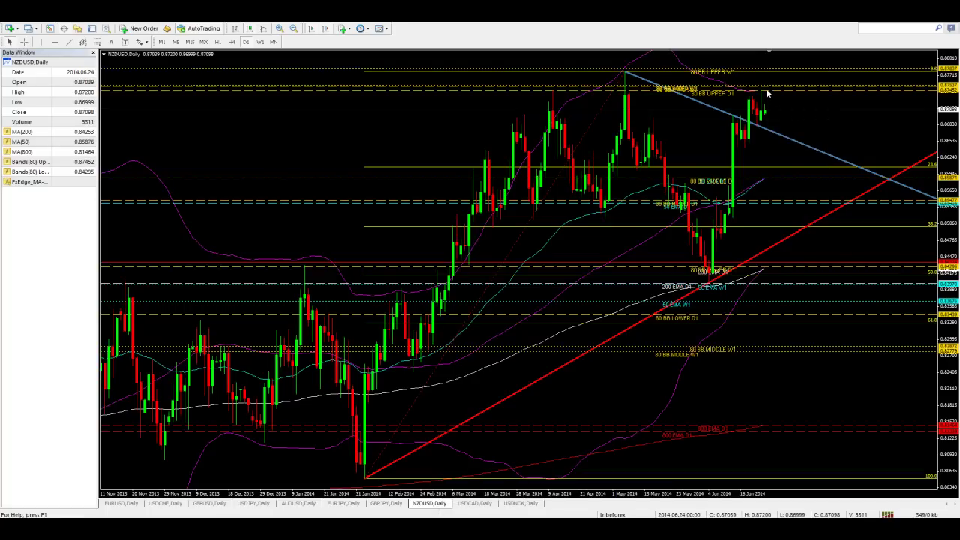
# - Switch from NZDUSD to the USDCAD daily chart, with price near 1.0730
pyautogui.moveTo(767, 93)
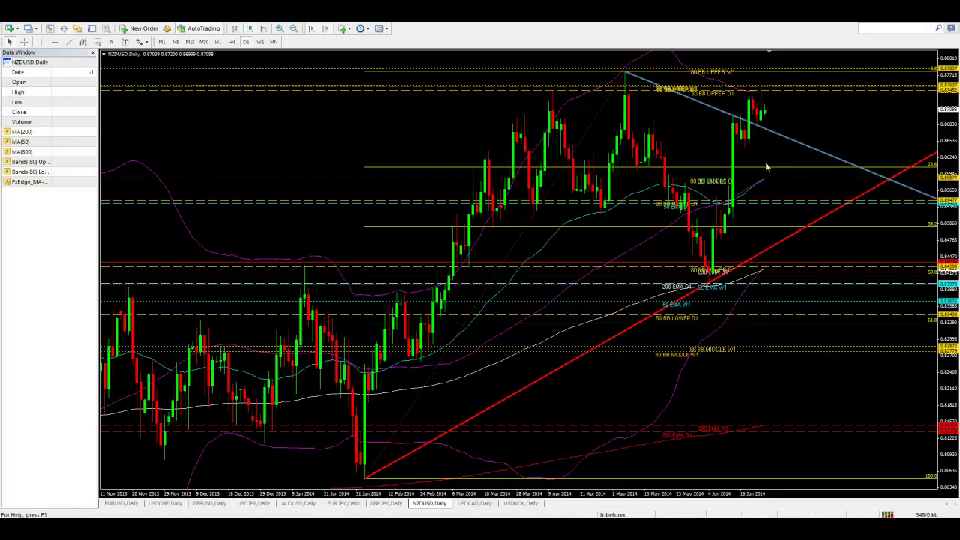
pyautogui.moveTo(767, 132)
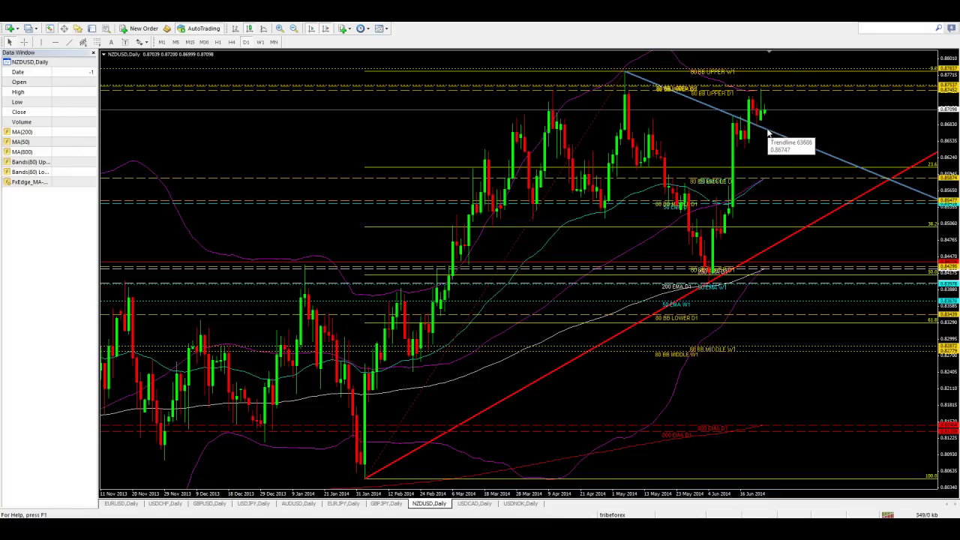
pyautogui.click(474, 504)
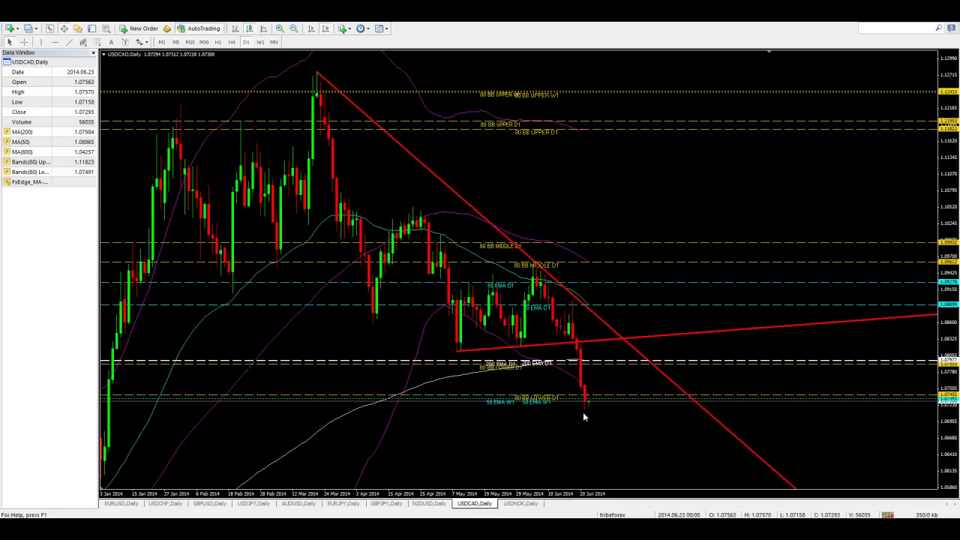
pyautogui.moveTo(587, 407)
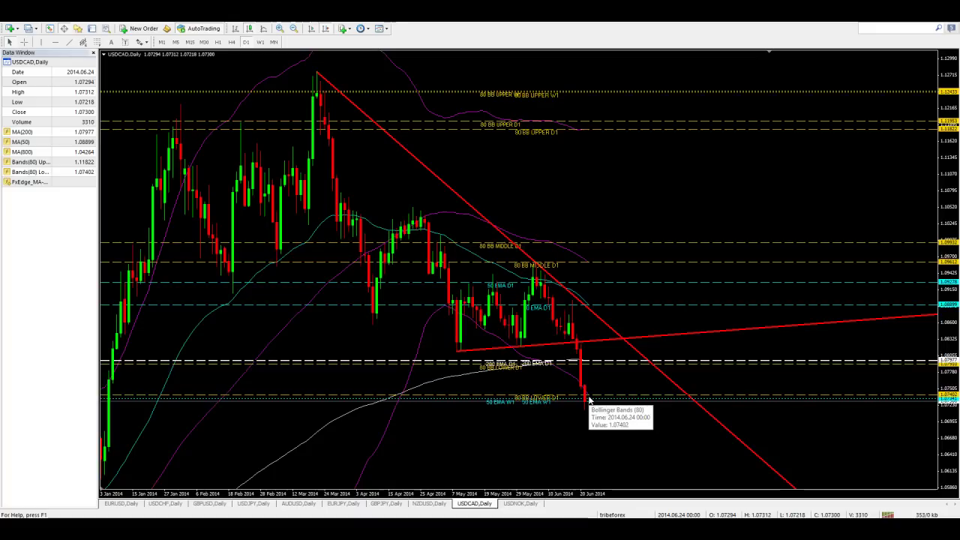
# - View USDCAD on the monthly timeframe, then settle on the weekly timeframe
pyautogui.click(274, 42)
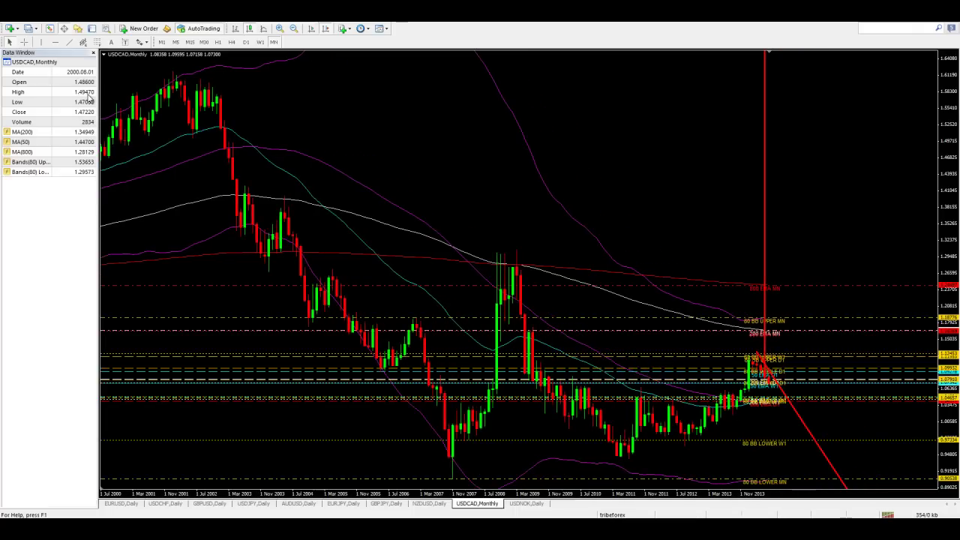
pyautogui.click(259, 42)
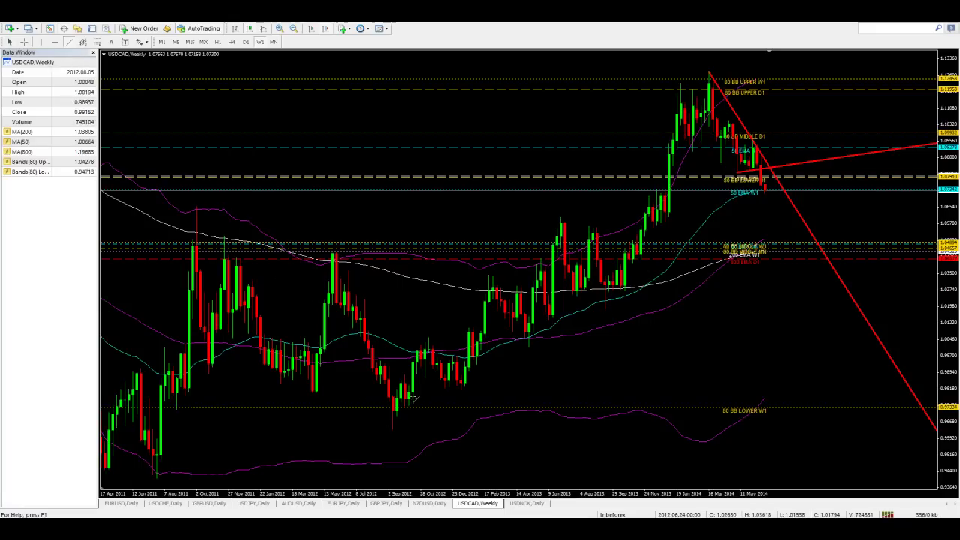
# - Draw a rising trendline on USDCAD weekly from the September 2012 low
pyautogui.moveTo(393, 428); pyautogui.dragTo(530, 347)
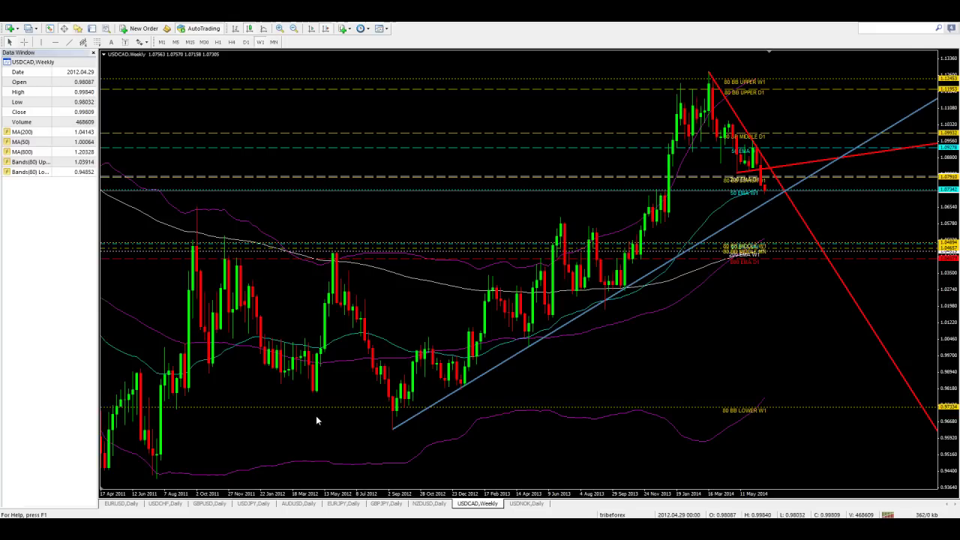
# - Return to the EURUSD daily chart
pyautogui.click(134, 503)
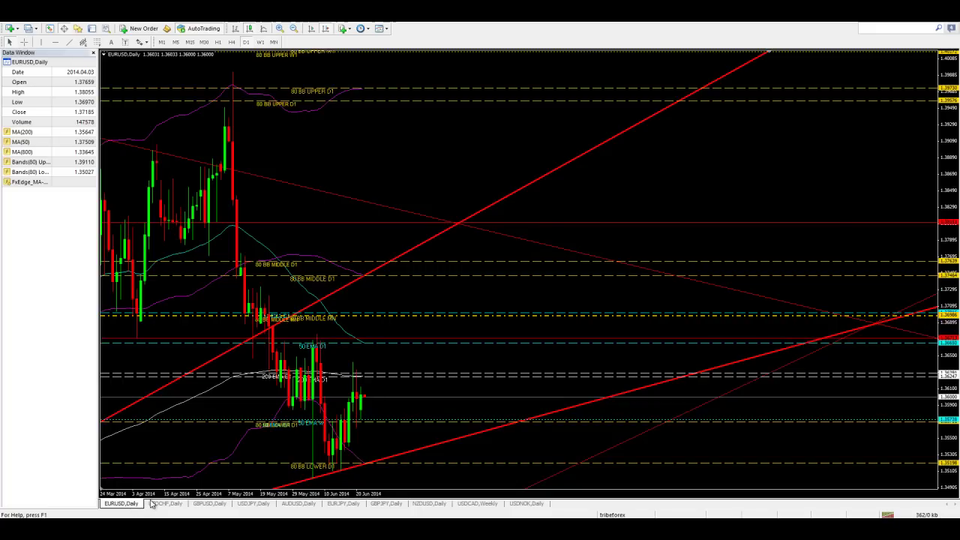